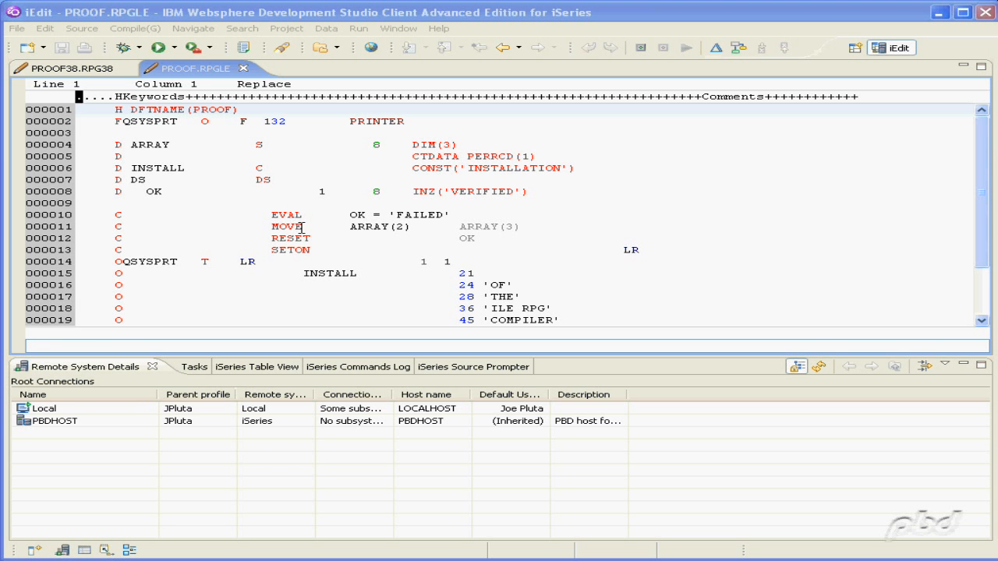
- Close all open source editors and show the Remote Systems view
{"action": "left_click", "coordinate": [16, 28]}
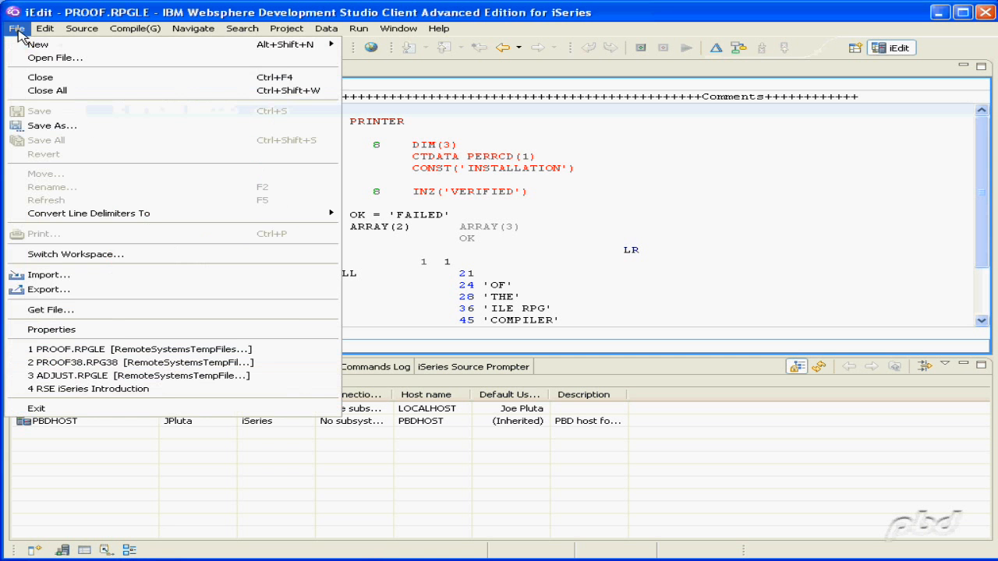
{"action": "left_click", "coordinate": [67, 94]}
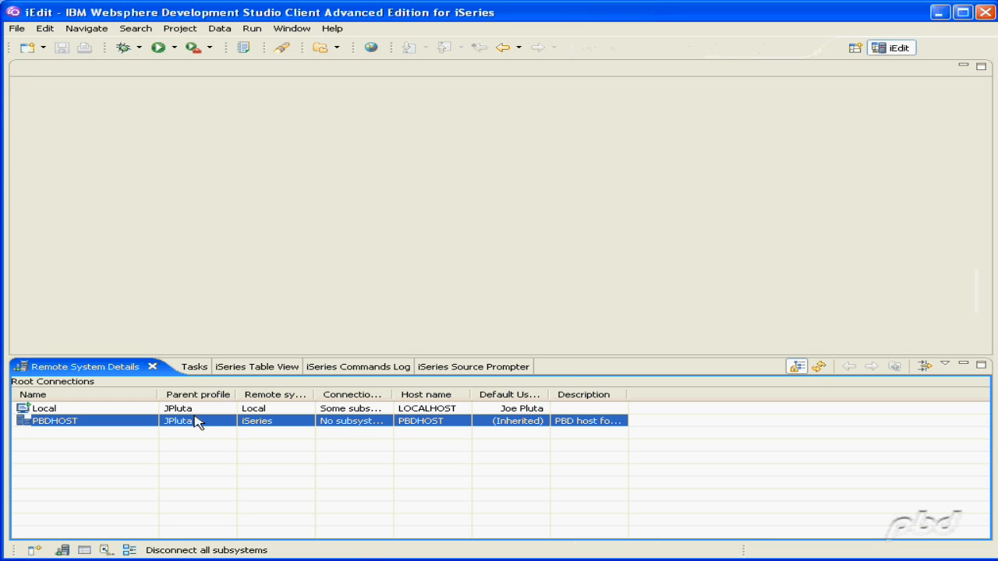
{"action": "left_click", "coordinate": [62, 551]}
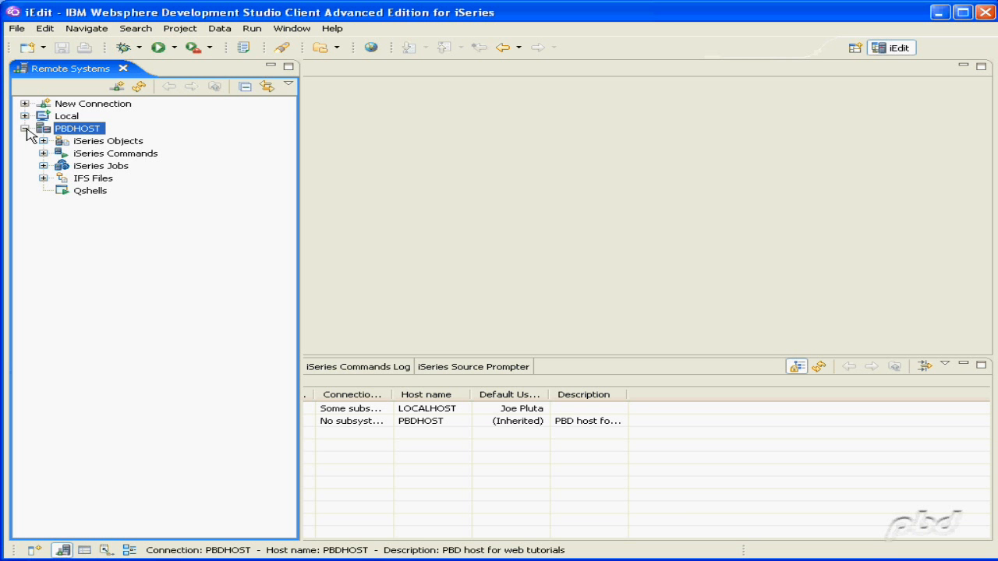
- Define a new iSeries library named PBDTUT of type Test with the text "PBD Tutorial Library" under PBDHOST's iSeries Objects
{"action": "right_click", "coordinate": [136, 144]}
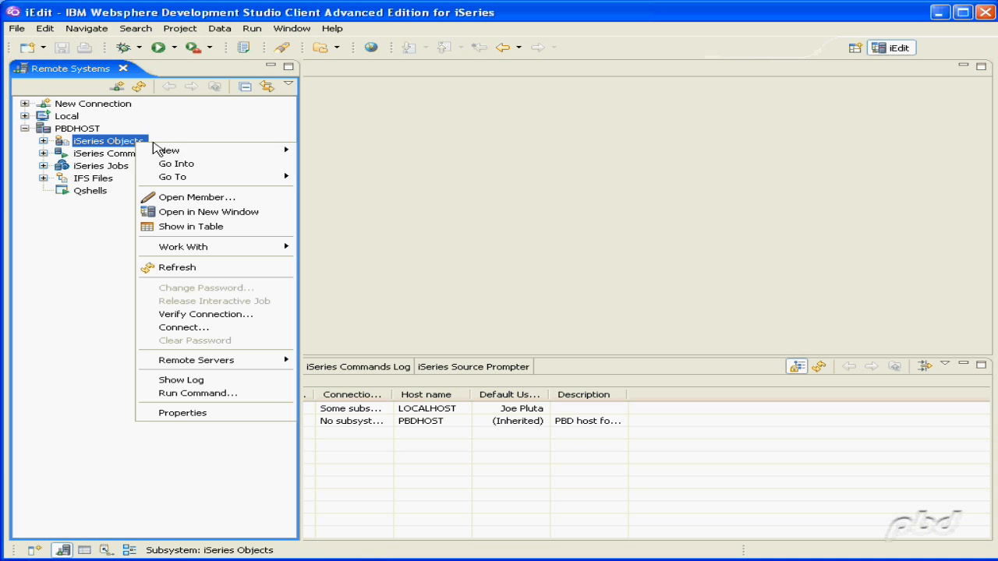
{"action": "mouse_move", "coordinate": [208, 158]}
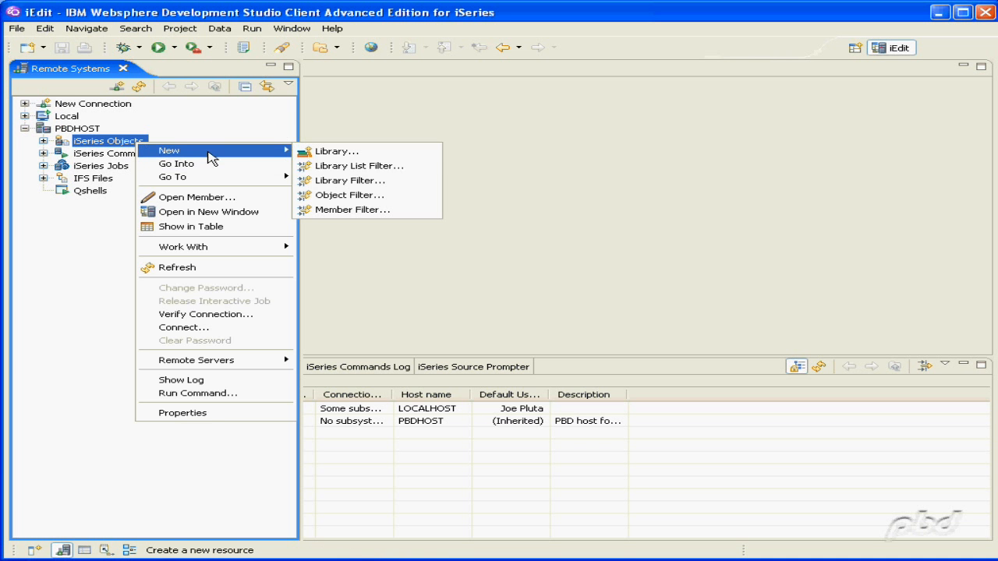
{"action": "left_click", "coordinate": [396, 151]}
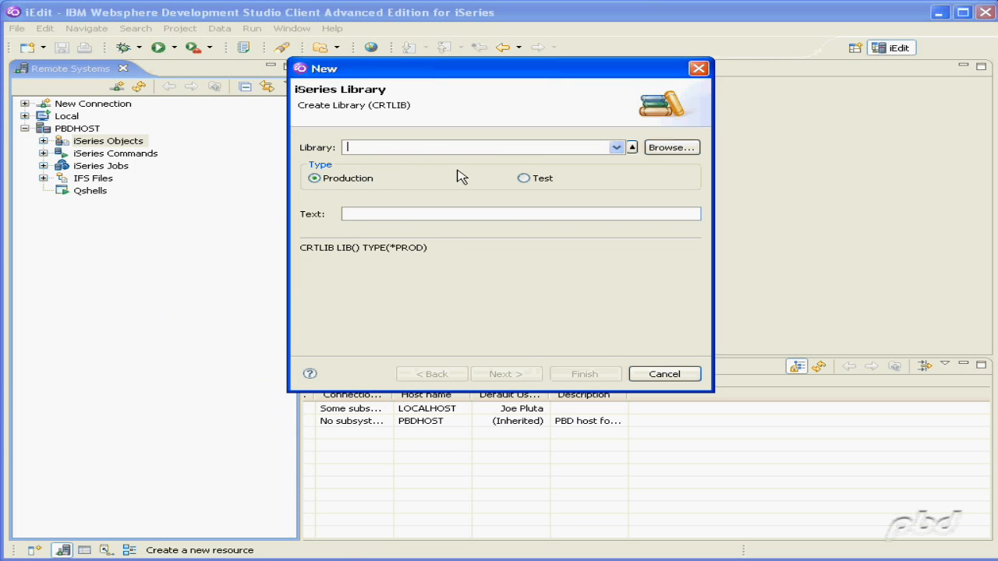
{"action": "type", "text": "PBD"}
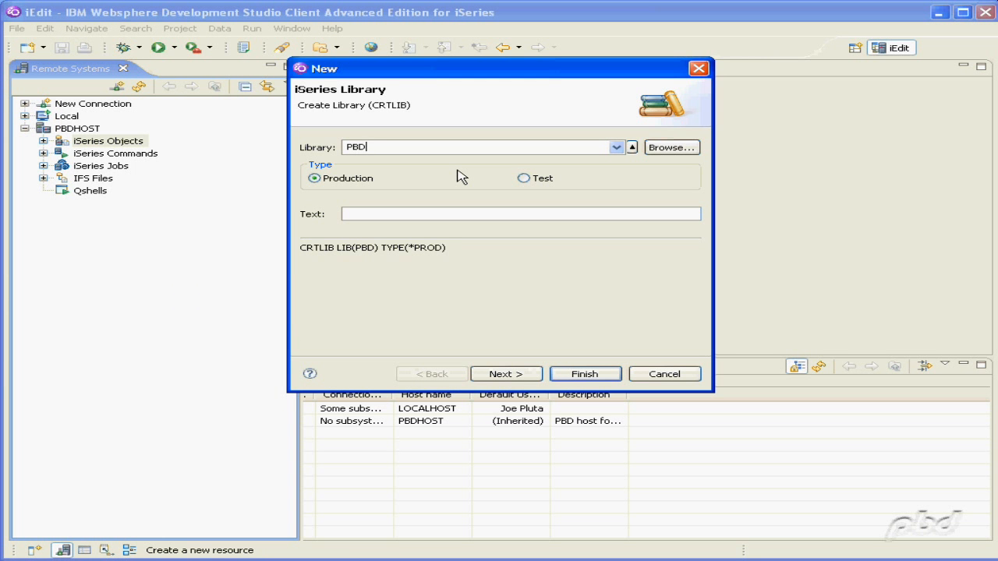
{"action": "type", "text": "TUT"}
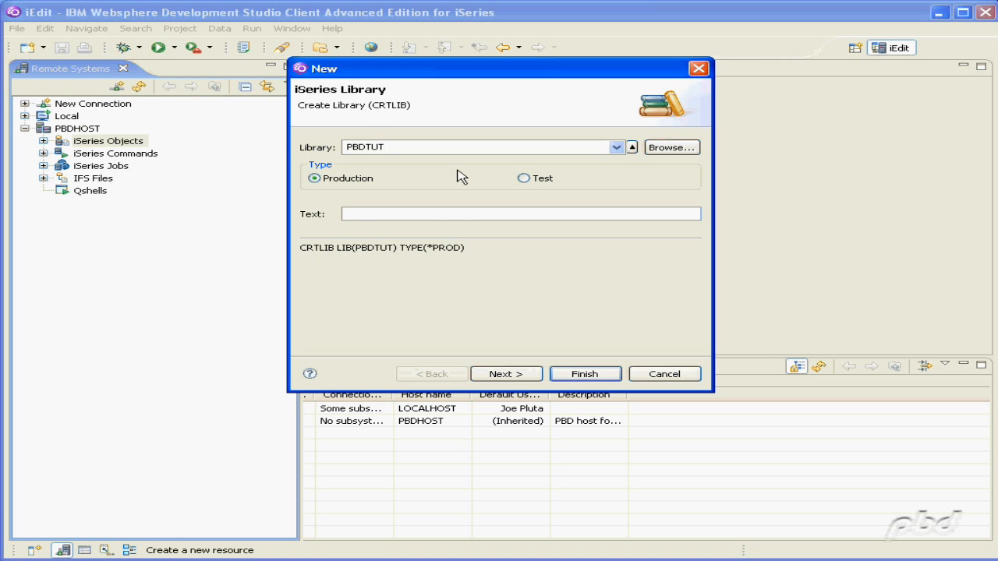
{"action": "left_click", "coordinate": [518, 181]}
{"action": "left_click", "coordinate": [450, 212]}
{"action": "type", "text": "PBD Tut"}
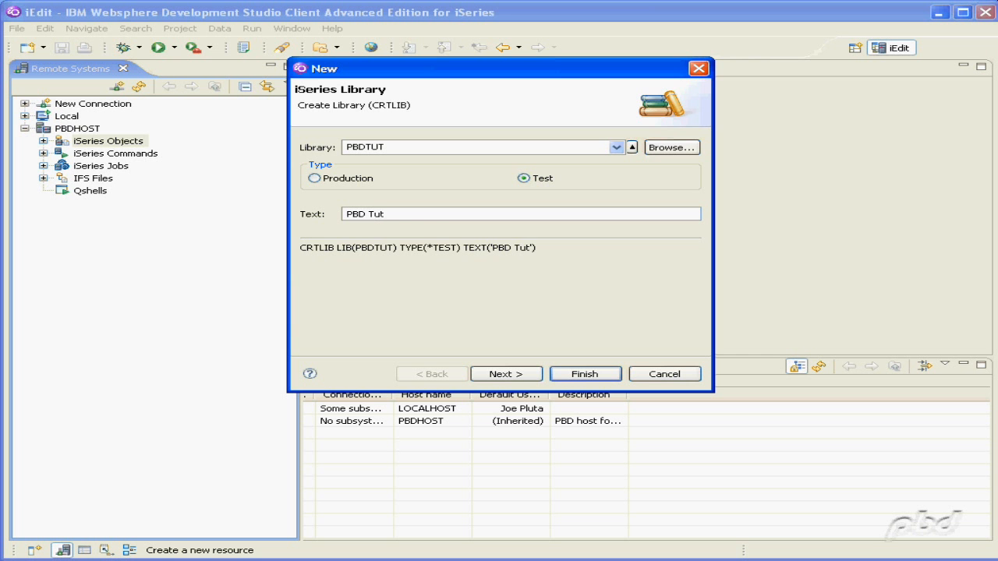
{"action": "type", "text": "orial Library"}
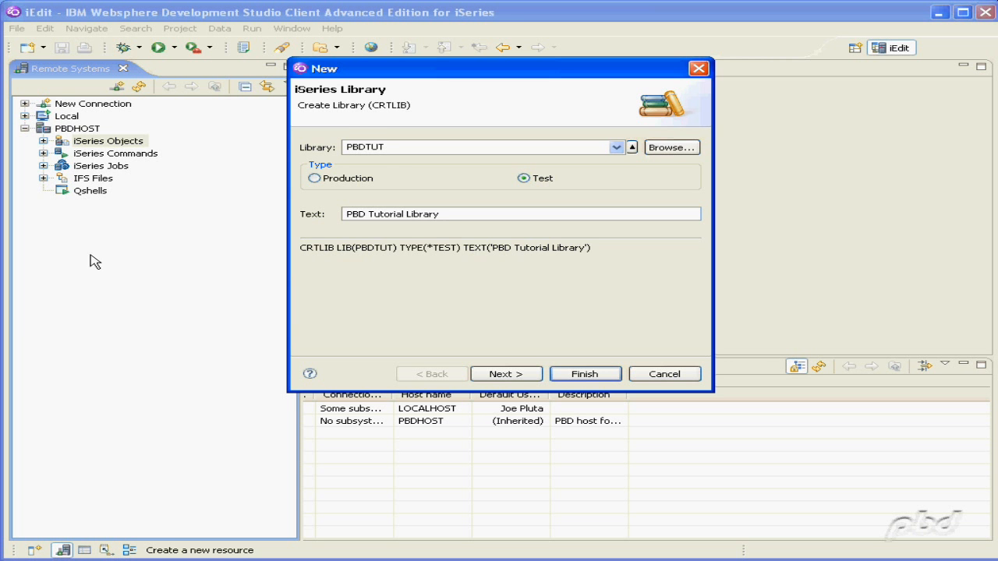
- Submit the library creation and sign in to PBDHOST with the account password
{"action": "left_click", "coordinate": [587, 377]}
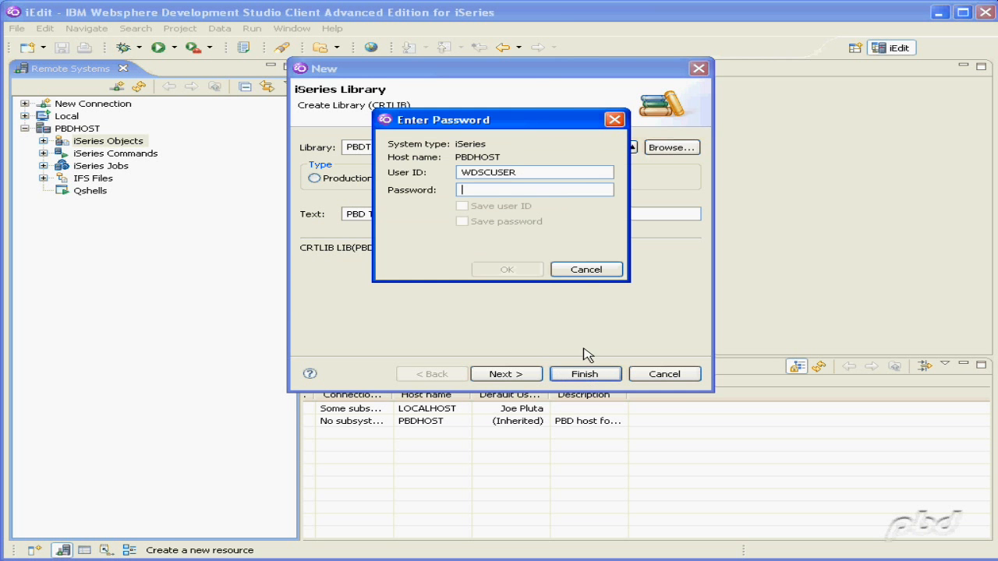
{"action": "type", "text": "**"}
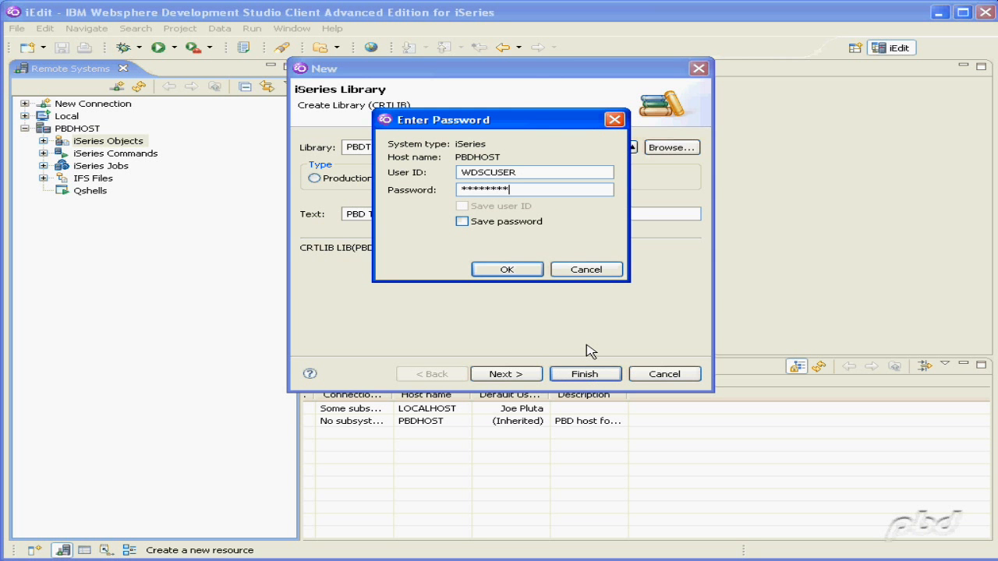
{"action": "type", "text": "*******"}
{"action": "left_click", "coordinate": [508, 268]}
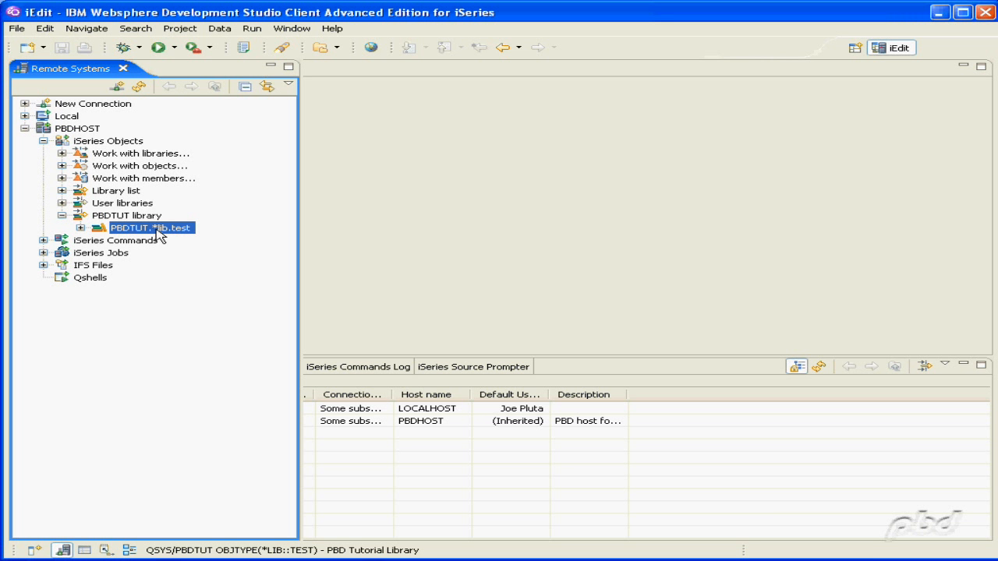
- Copy the QRPGLESRC source file from the QGPL library in the library list
{"action": "left_click", "coordinate": [61, 191]}
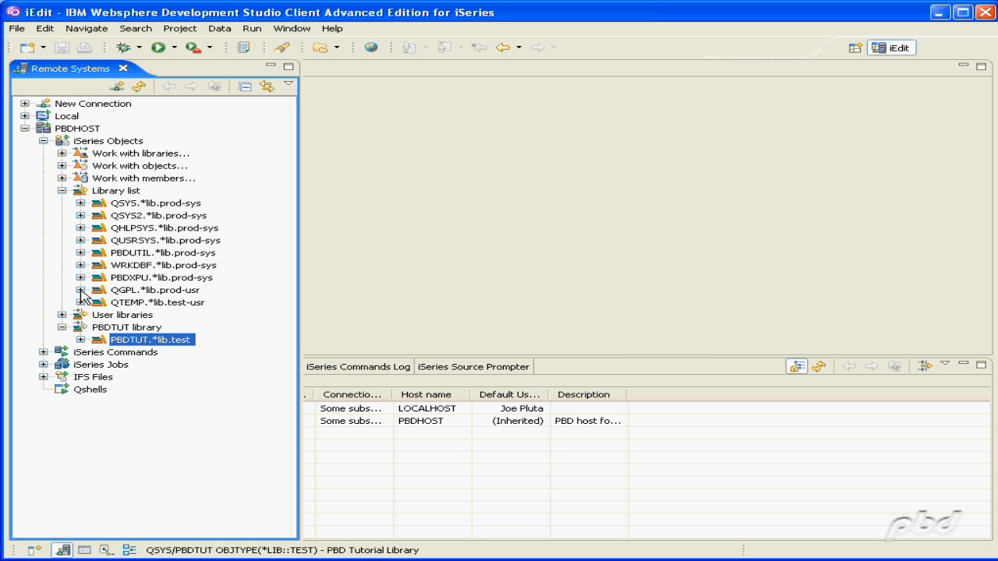
{"action": "left_click", "coordinate": [80, 290]}
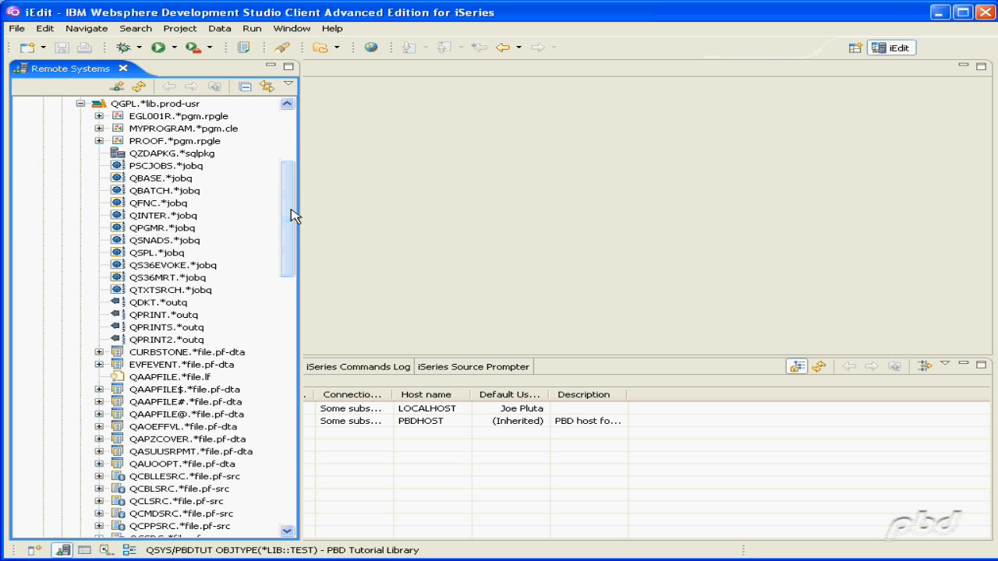
{"action": "left_click_drag", "start_coordinate": [290, 216], "coordinate": [270, 350]}
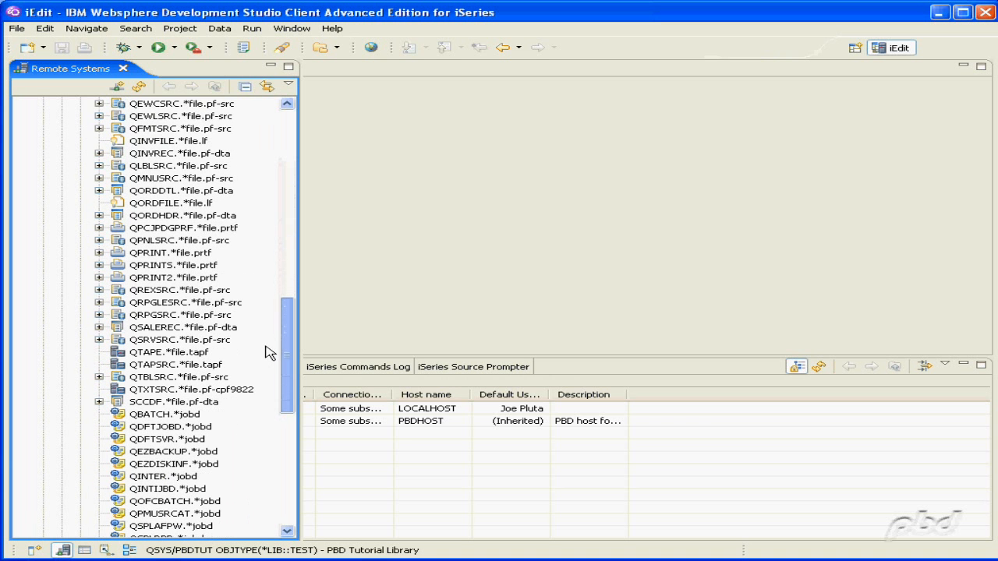
{"action": "right_click", "coordinate": [158, 308]}
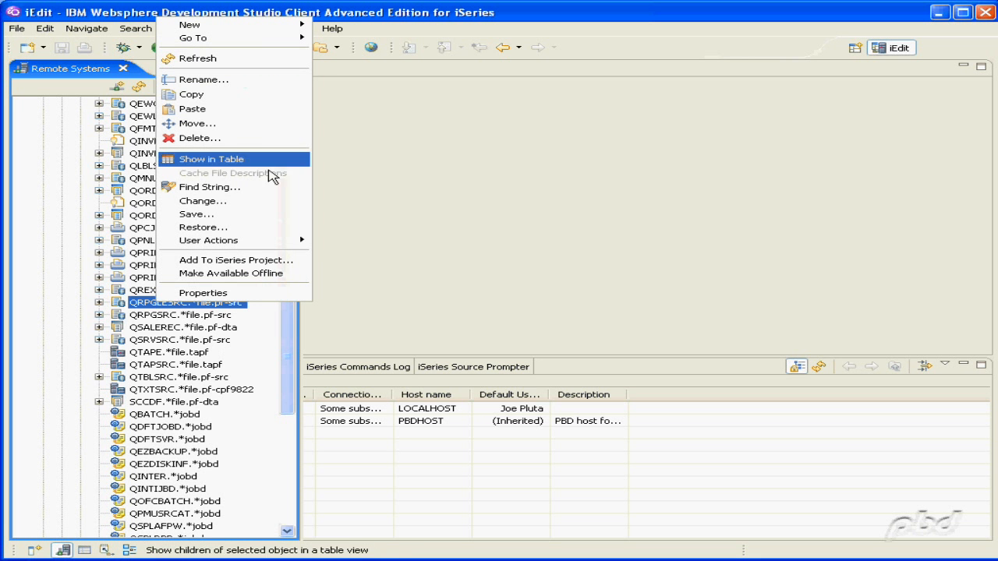
{"action": "left_click", "coordinate": [238, 93]}
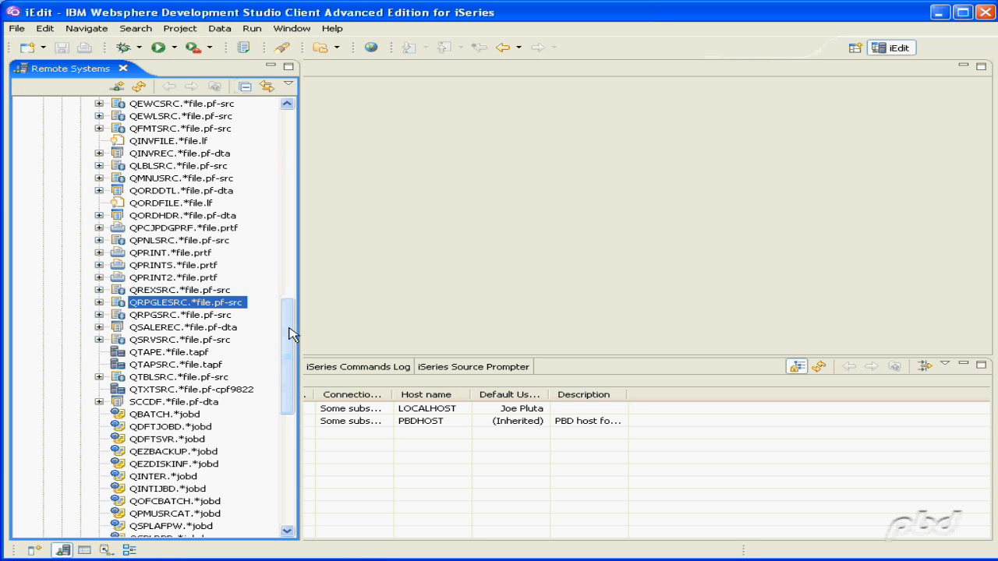
- Paste the copied source file into the PBDTUT library under the PBDTUT library filter
{"action": "left_click_drag", "start_coordinate": [288, 334], "coordinate": [289, 479]}
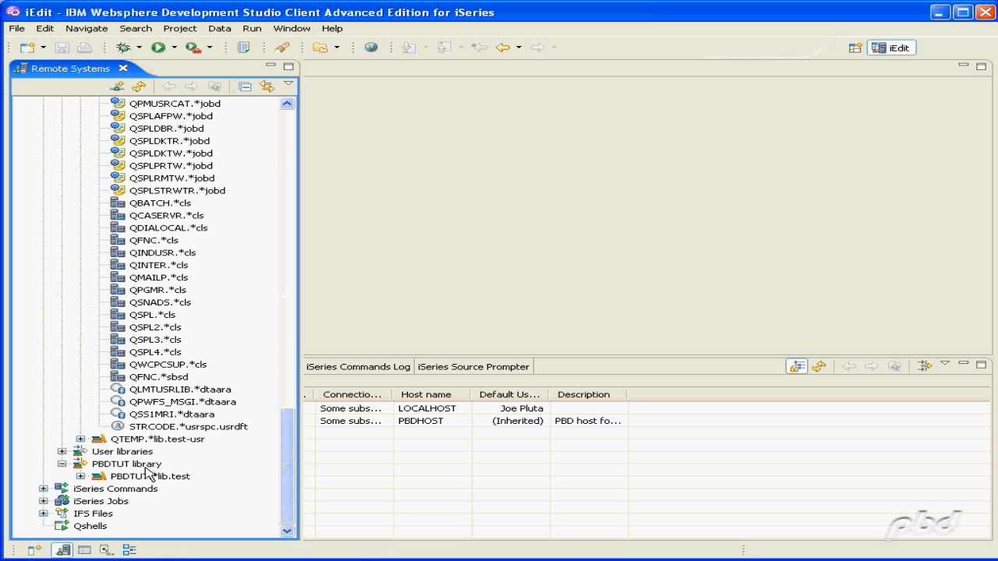
{"action": "right_click", "coordinate": [145, 467]}
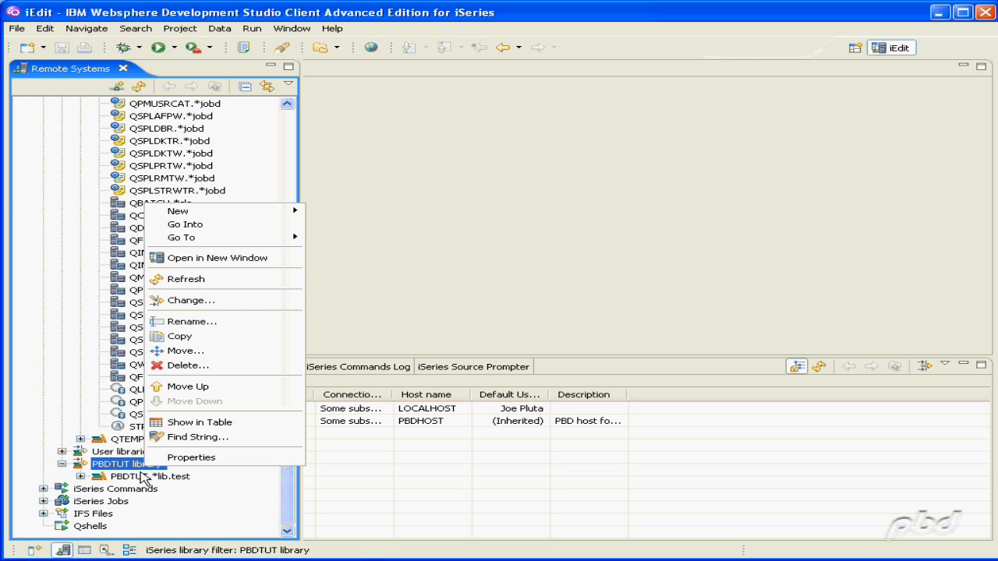
{"action": "right_click", "coordinate": [132, 480]}
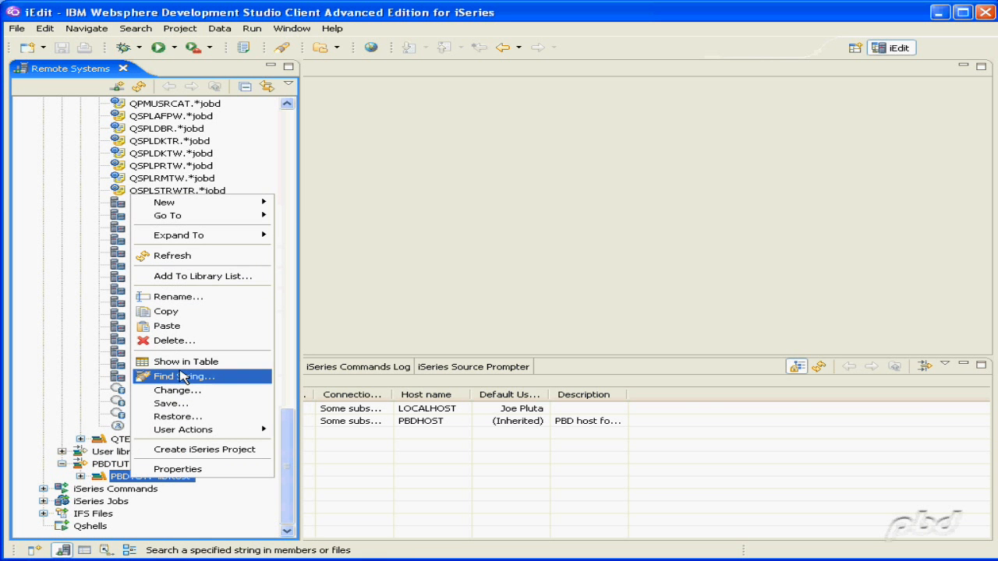
{"action": "left_click", "coordinate": [178, 327]}
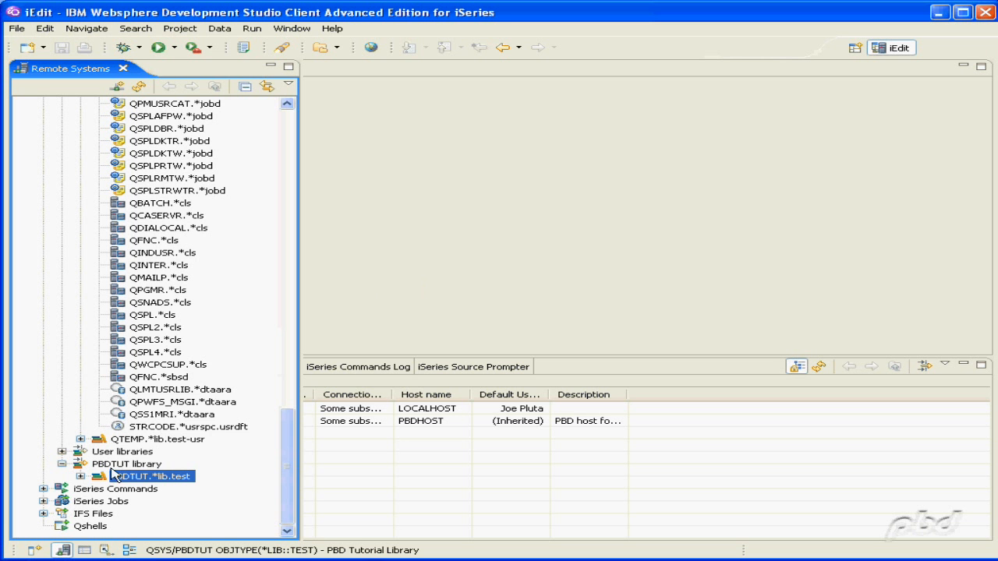
- Expand the PBDTUT library down to the members of QRPGLESRC, and collapse the QGPL library
{"action": "left_click", "coordinate": [81, 477]}
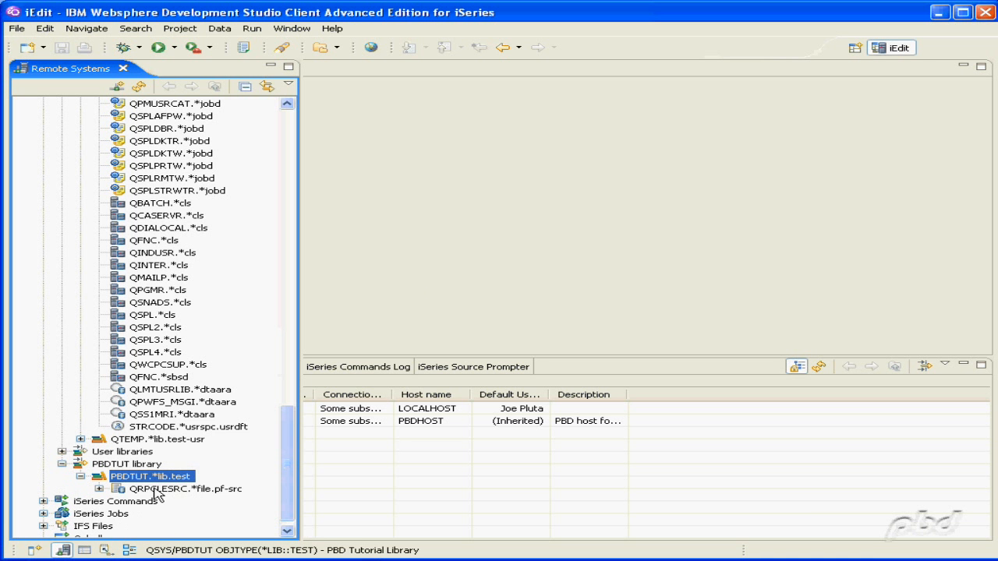
{"action": "left_click", "coordinate": [99, 489]}
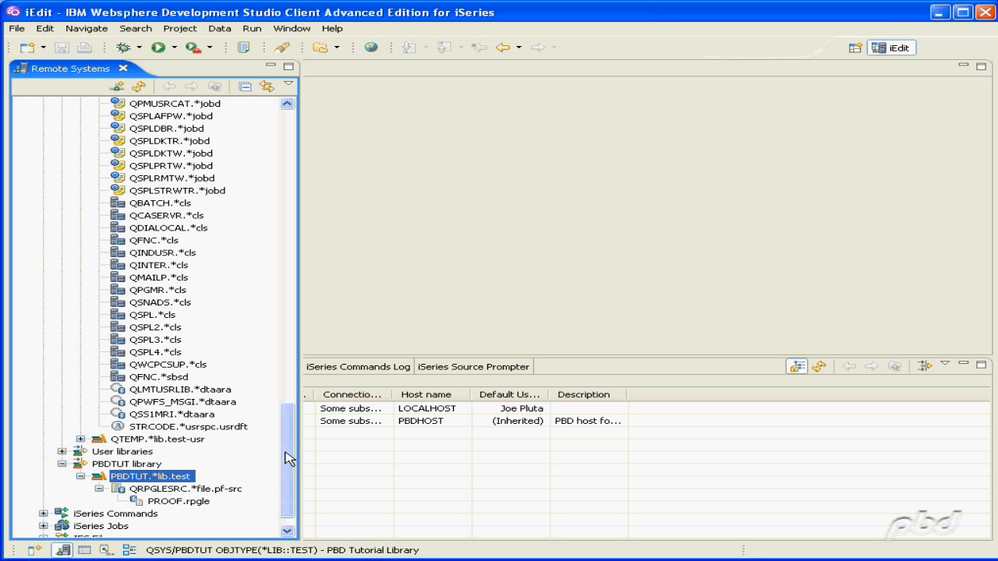
{"action": "left_click_drag", "start_coordinate": [288, 459], "coordinate": [294, 129]}
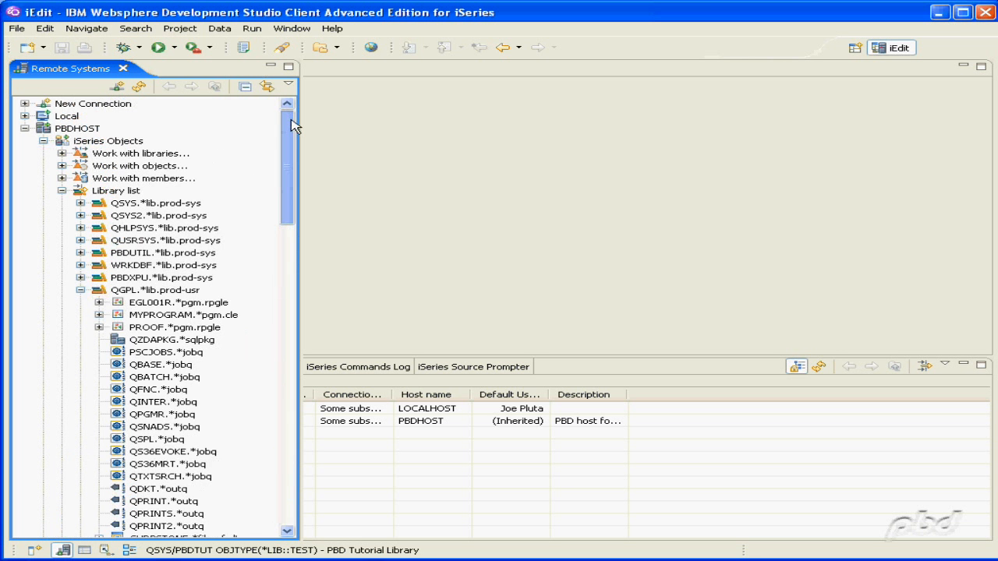
{"action": "left_click", "coordinate": [80, 290]}
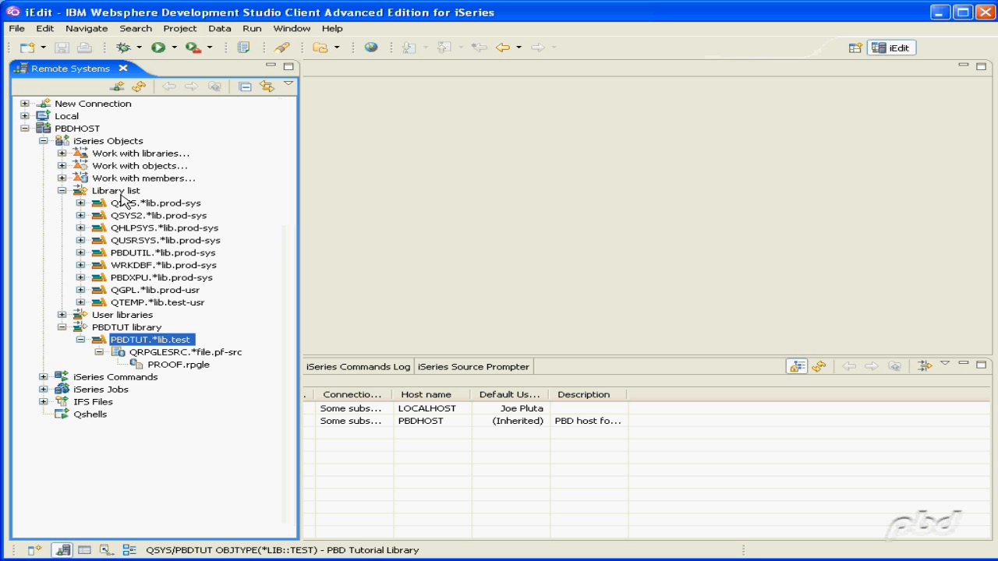
- Add the PBDTUT library to the end of the connection's library list
{"action": "right_click", "coordinate": [136, 195]}
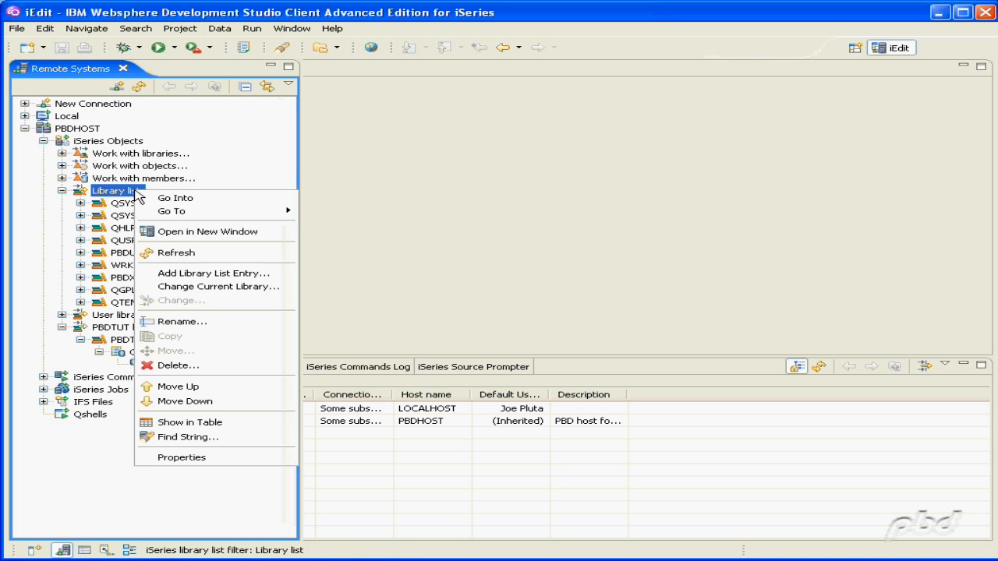
{"action": "left_click", "coordinate": [114, 341]}
{"action": "right_click", "coordinate": [113, 340]}
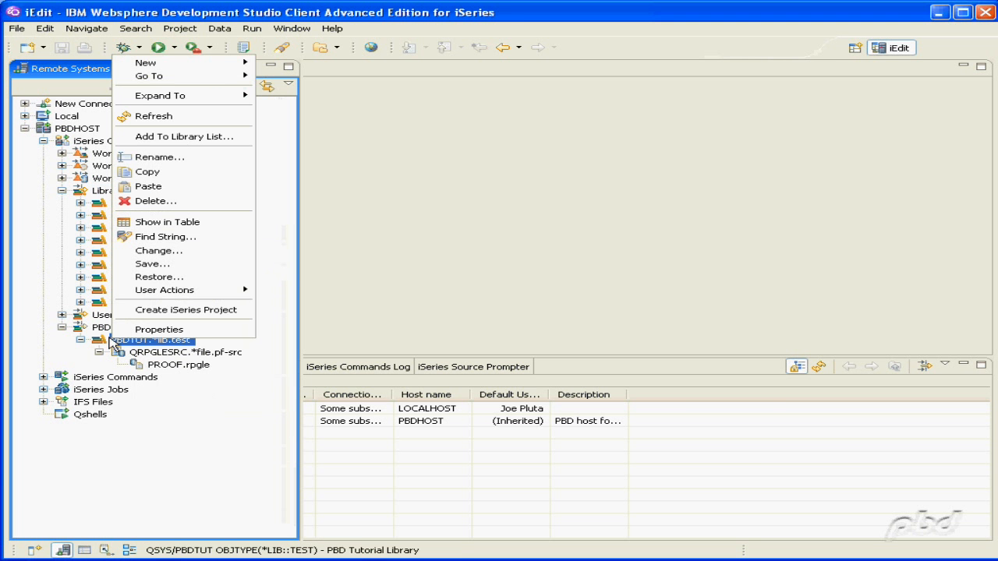
{"action": "left_click", "coordinate": [177, 347]}
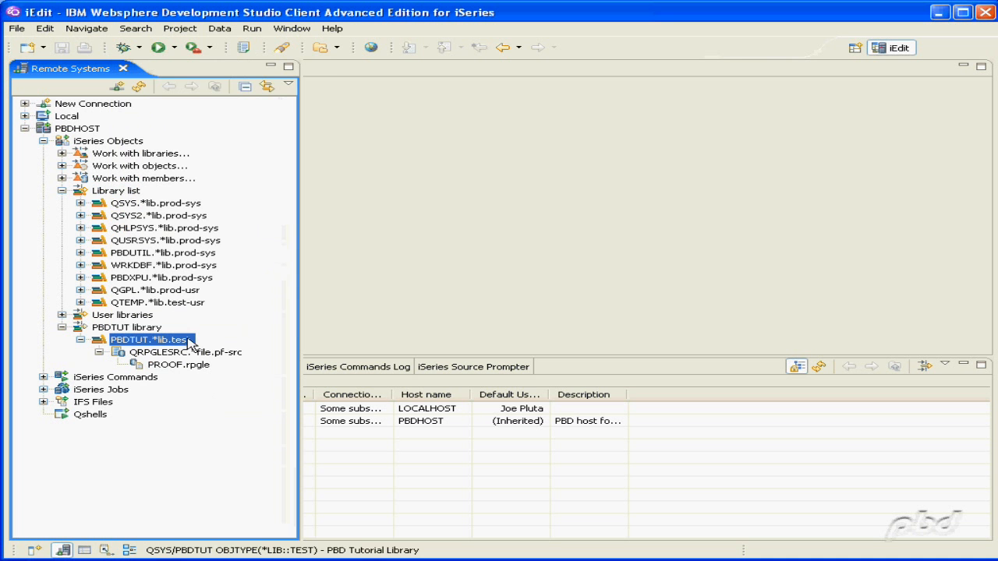
{"action": "right_click", "coordinate": [187, 341]}
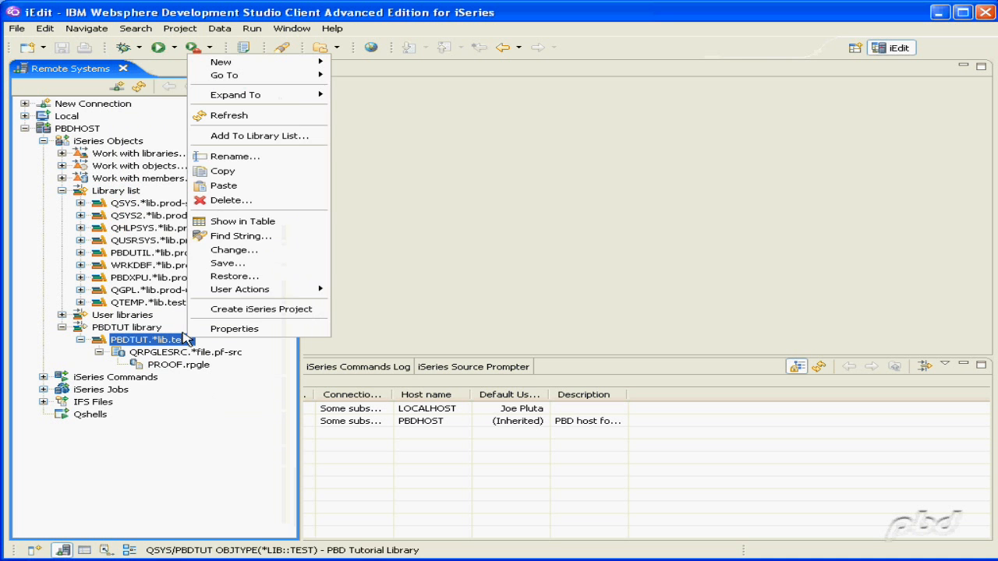
{"action": "left_click", "coordinate": [322, 137]}
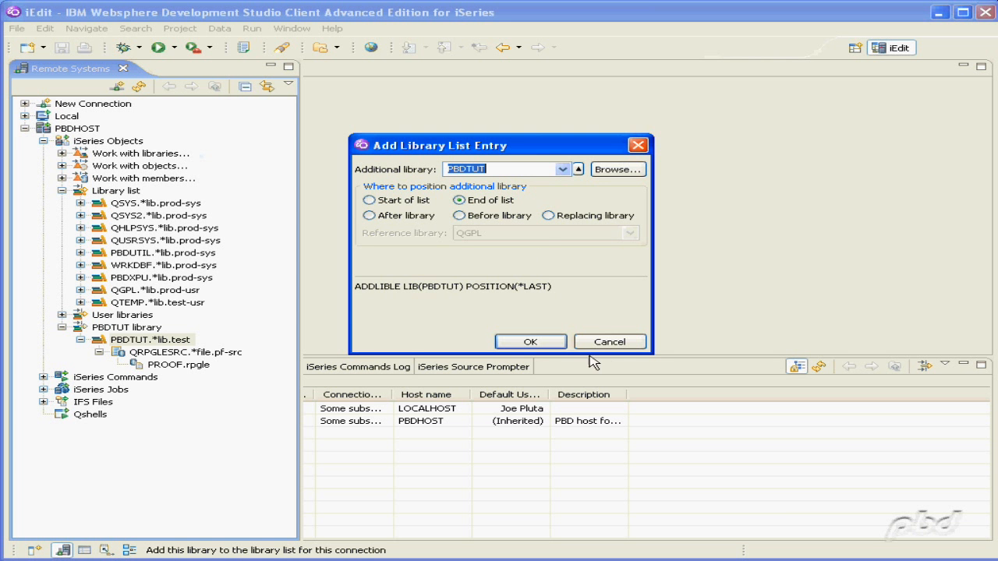
{"action": "left_click", "coordinate": [552, 348]}
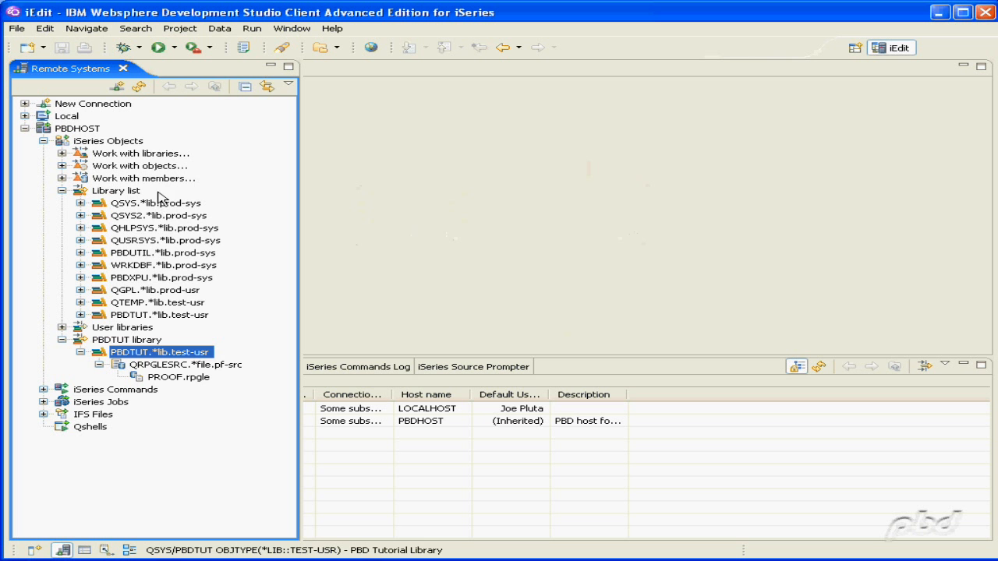
- Expand PBDHOST's iSeries Commands subsystem to show its command sets
{"action": "right_click", "coordinate": [139, 144]}
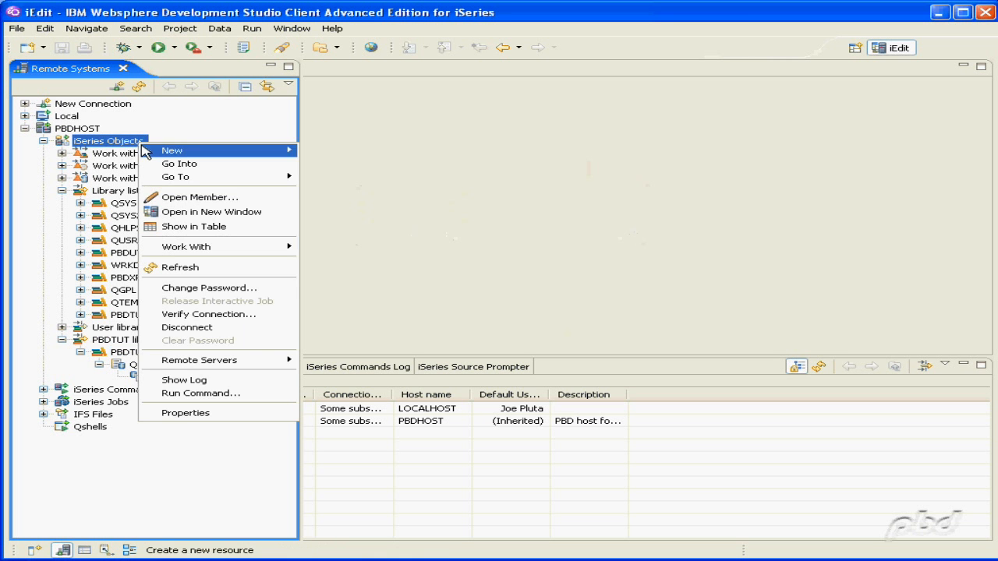
{"action": "left_click", "coordinate": [101, 144]}
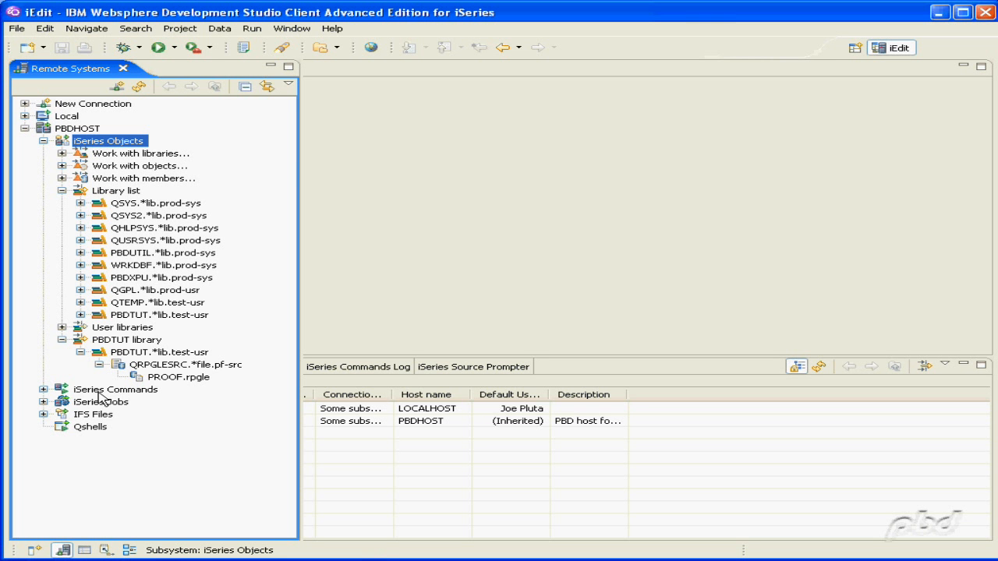
{"action": "left_click", "coordinate": [43, 389]}
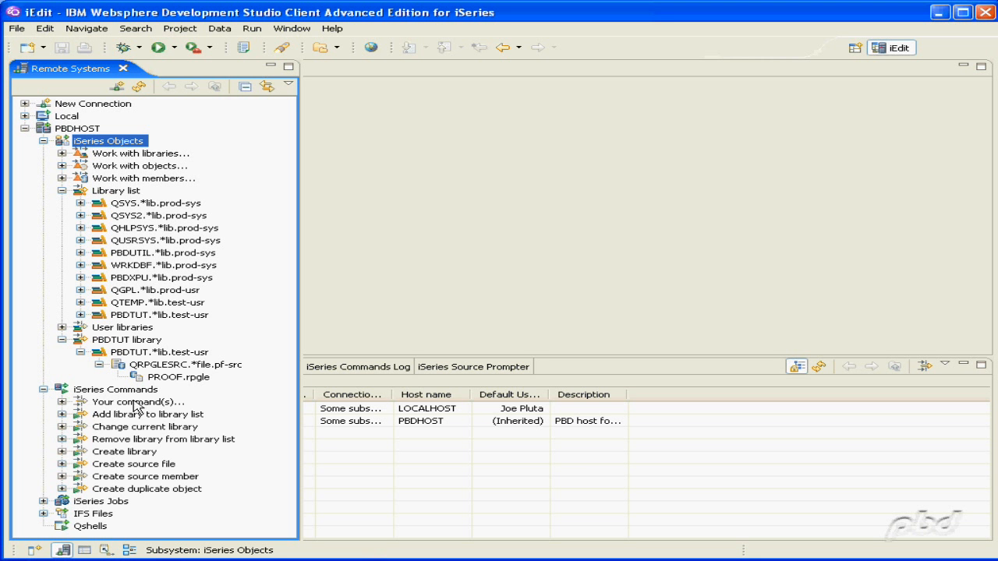